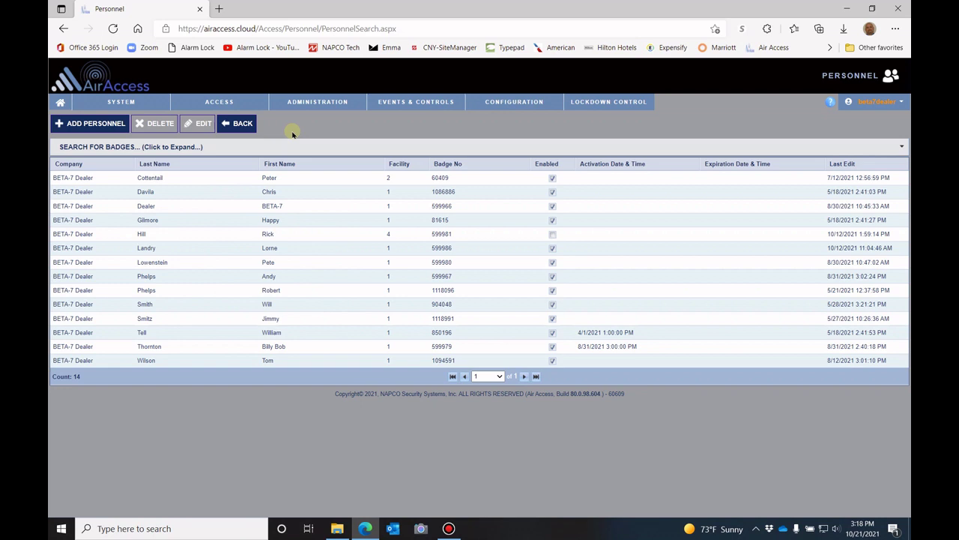
Display the Access Groups list and select the All Door Access group.
{"action": "left_click", "coordinate": [222, 102]}
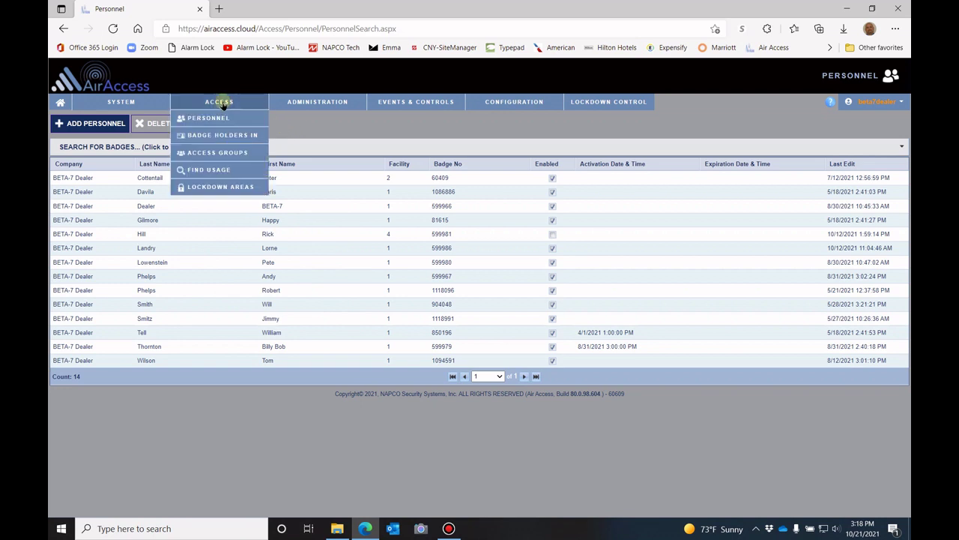
{"action": "left_click", "coordinate": [217, 152]}
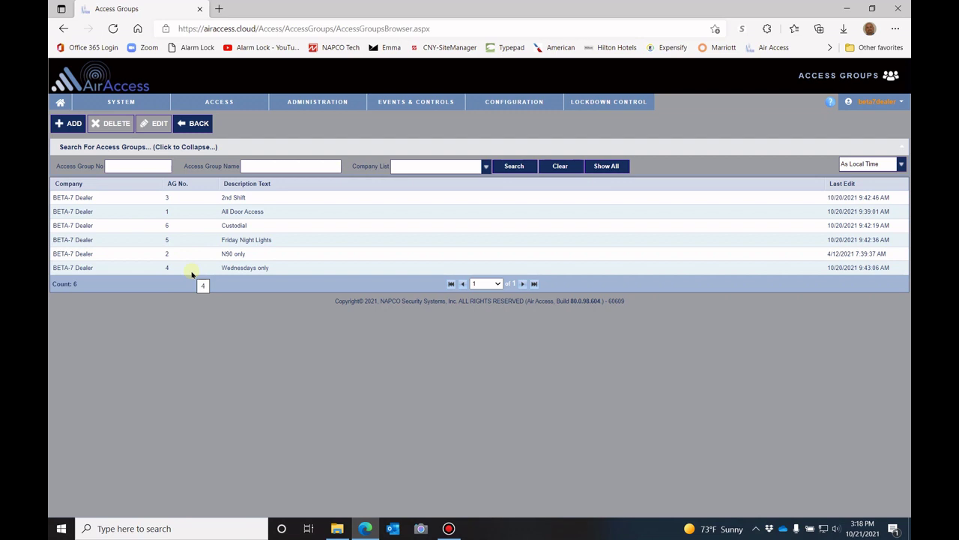
{"action": "left_click", "coordinate": [247, 214]}
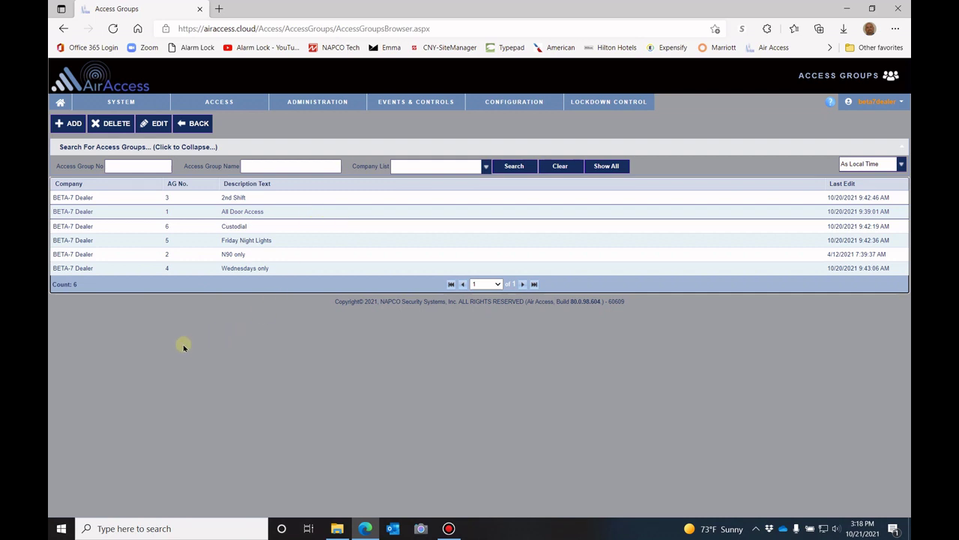
Add access group 7 named 'Admin Staff'.
{"action": "left_click", "coordinate": [68, 124]}
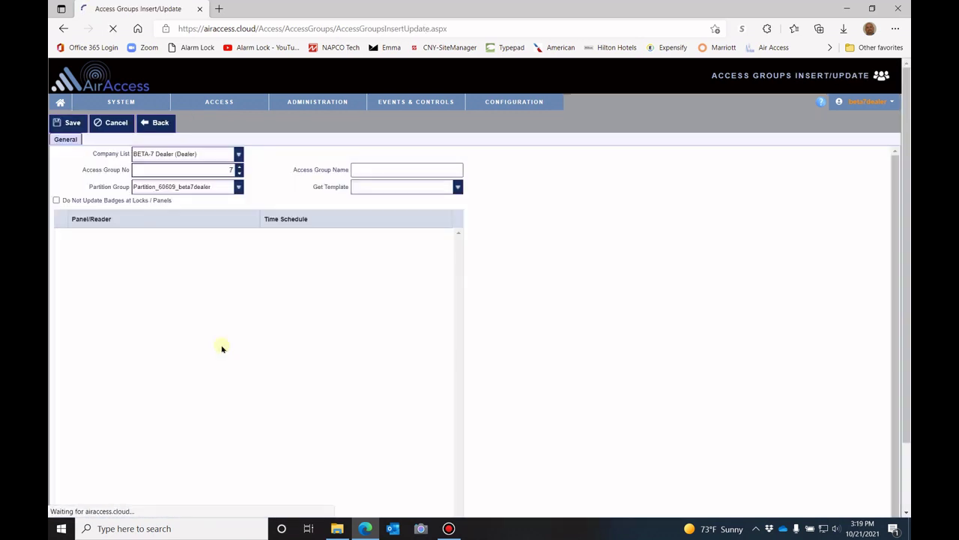
{"action": "left_click", "coordinate": [365, 169]}
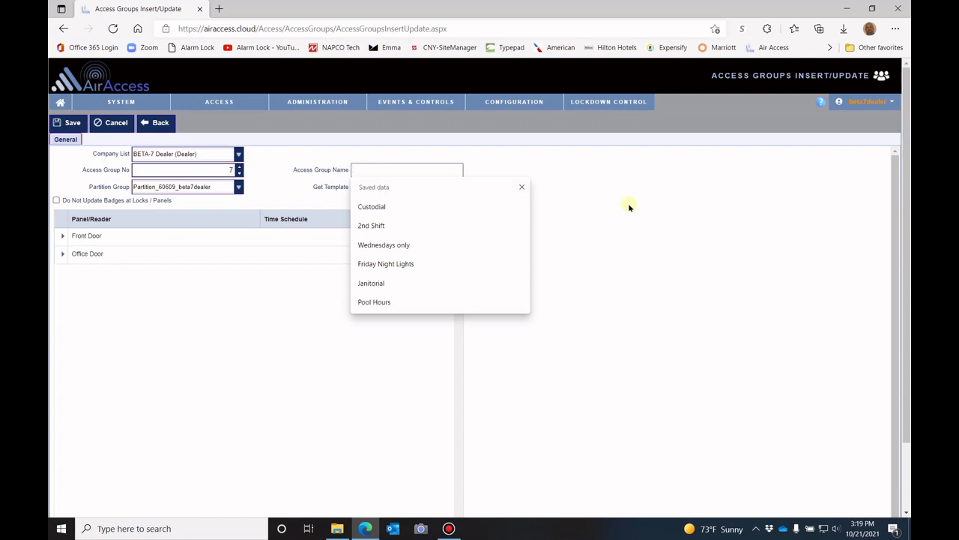
{"action": "type", "text": "A"}
{"action": "type", "text": "dmin Staff"}
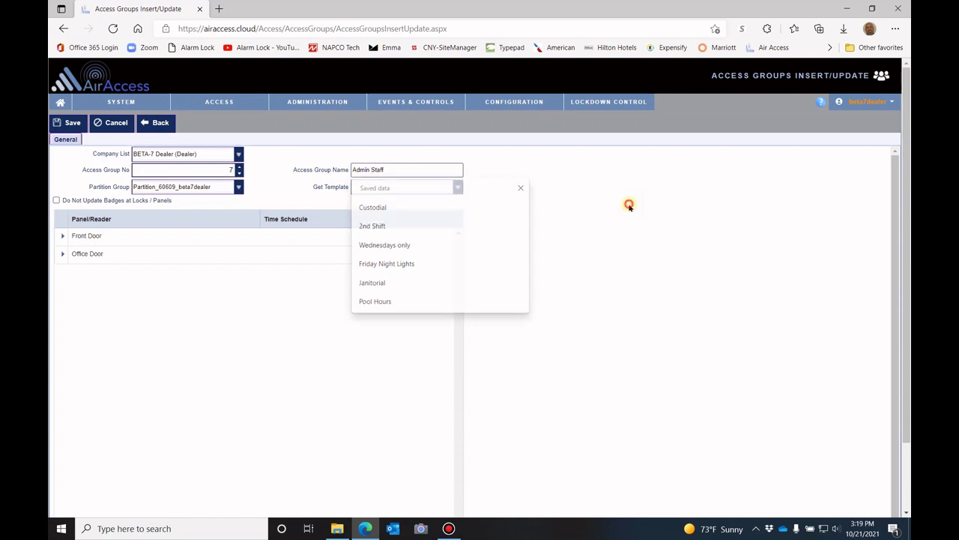
{"action": "left_click", "coordinate": [628, 206]}
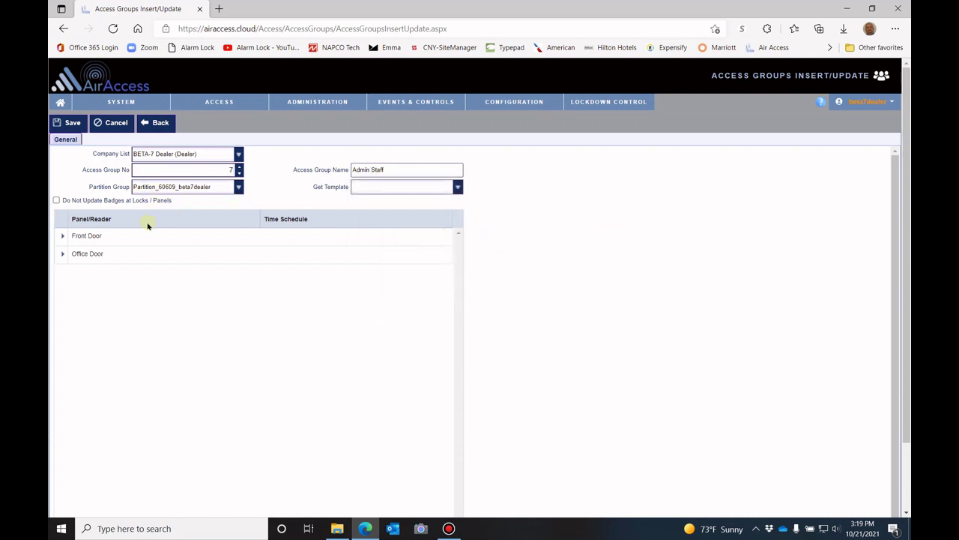
Expand Front Door and Office Door, then give the Front Door reader the Week Days schedule.
{"action": "left_click", "coordinate": [61, 236]}
{"action": "left_click", "coordinate": [62, 284]}
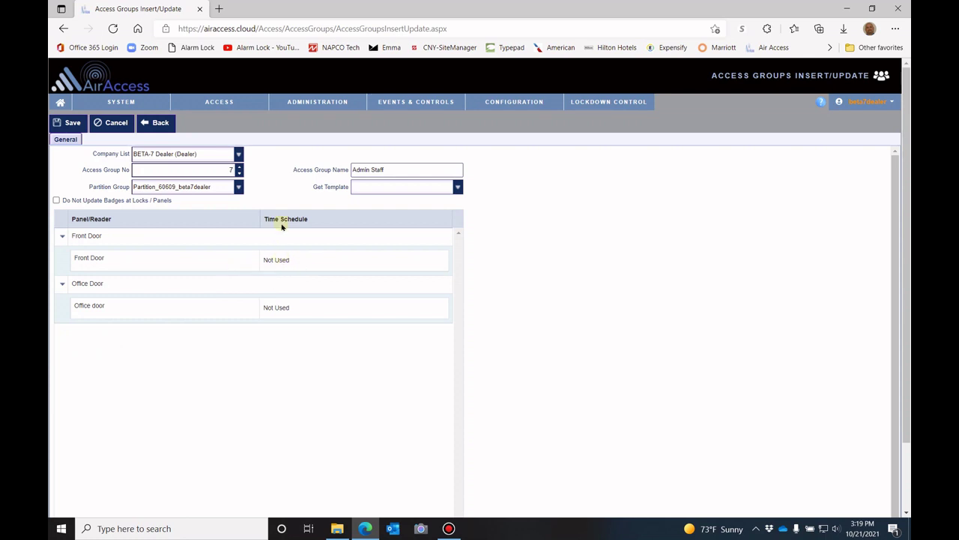
{"action": "left_click", "coordinate": [358, 258]}
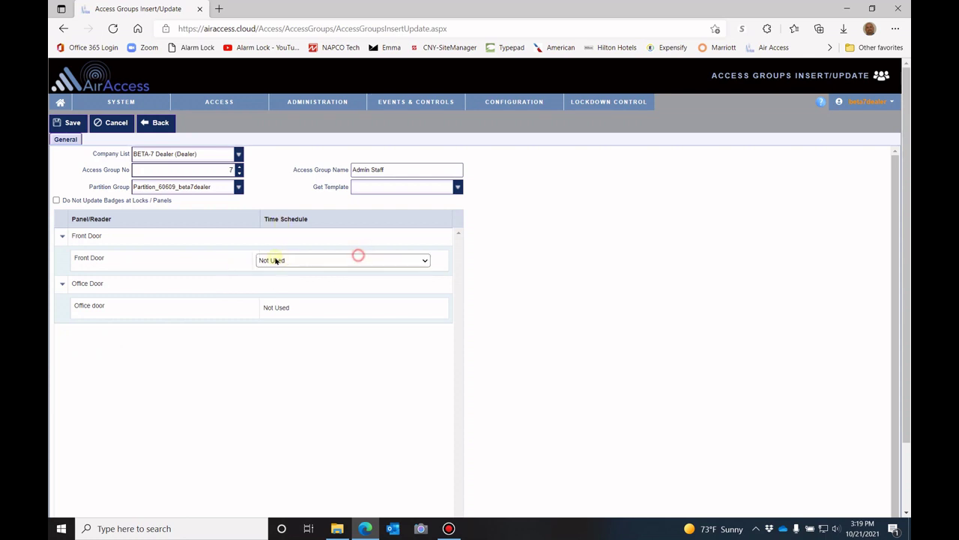
{"action": "left_click", "coordinate": [274, 259]}
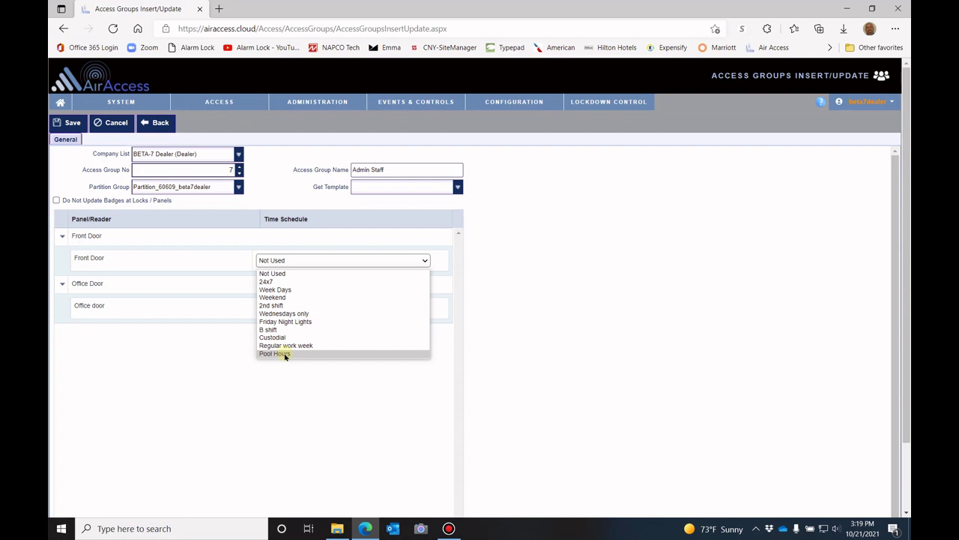
{"action": "left_click", "coordinate": [279, 290]}
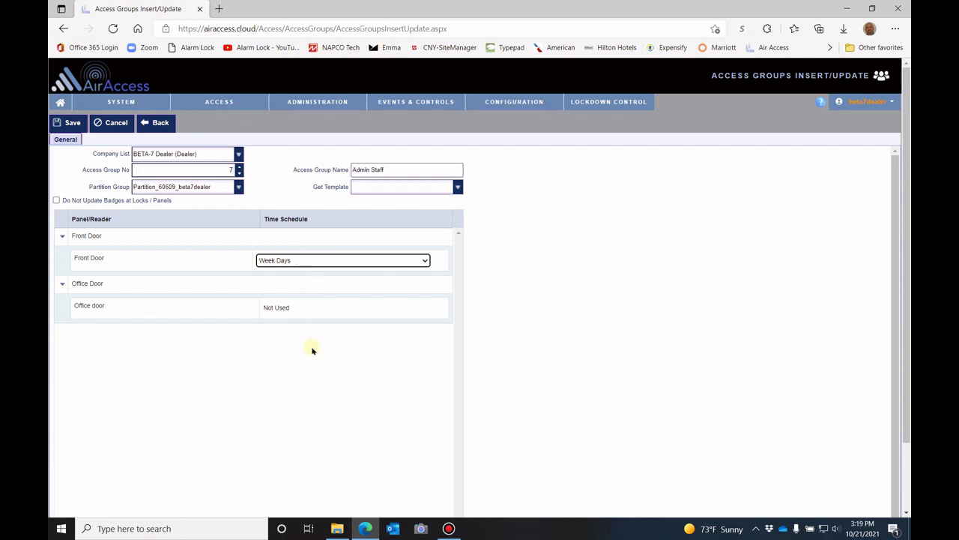
Save the Admin Staff group and select it as group 7 in the list.
{"action": "left_click", "coordinate": [69, 122]}
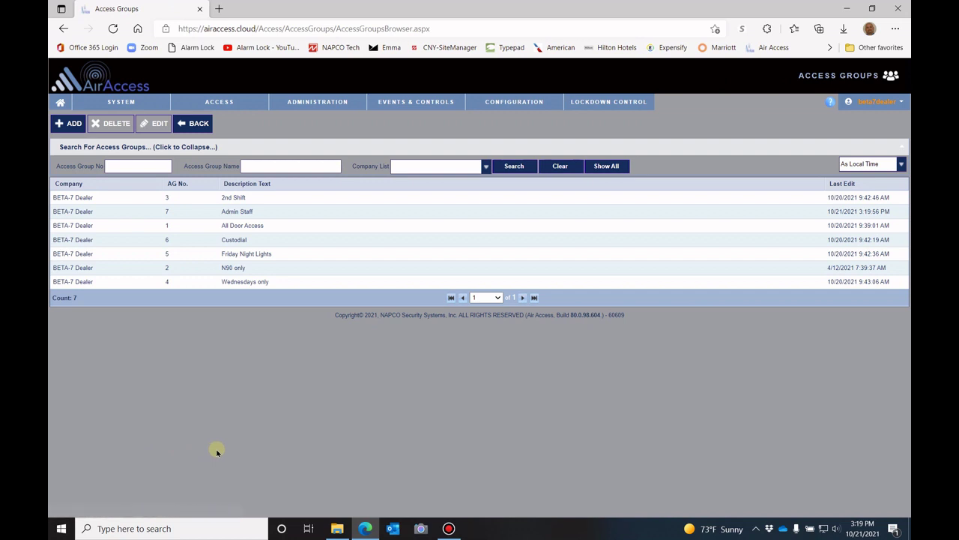
{"action": "left_click", "coordinate": [258, 212]}
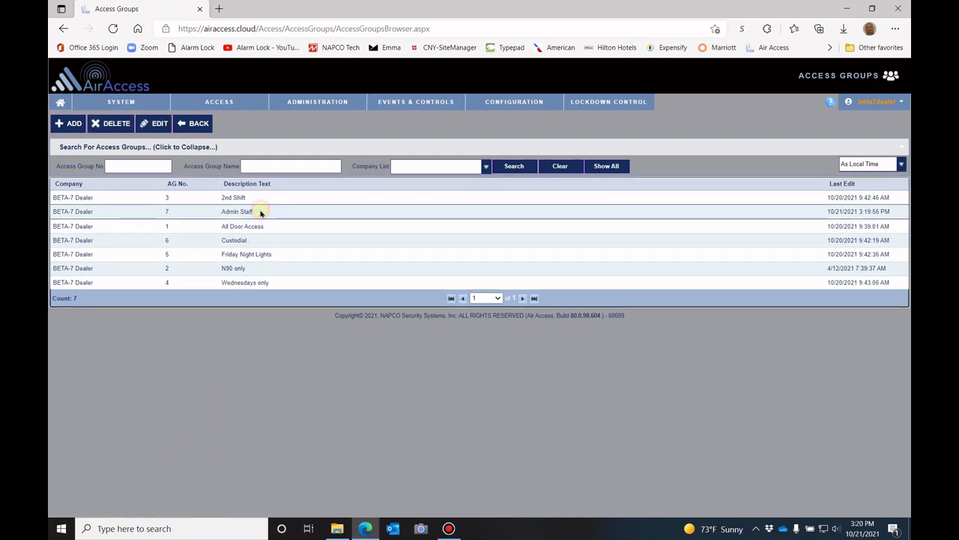